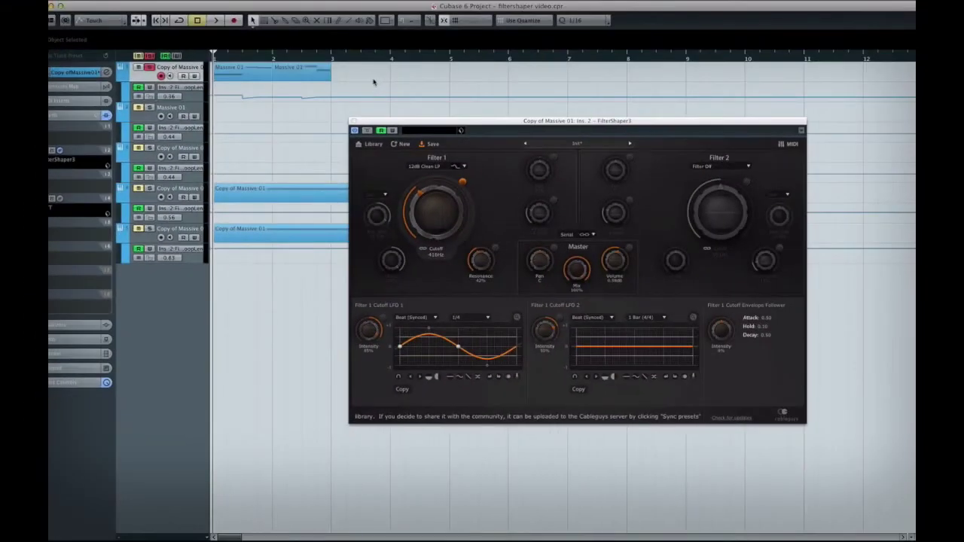
pyautogui.moveTo(436, 128); pyautogui.dragTo(530, 146)
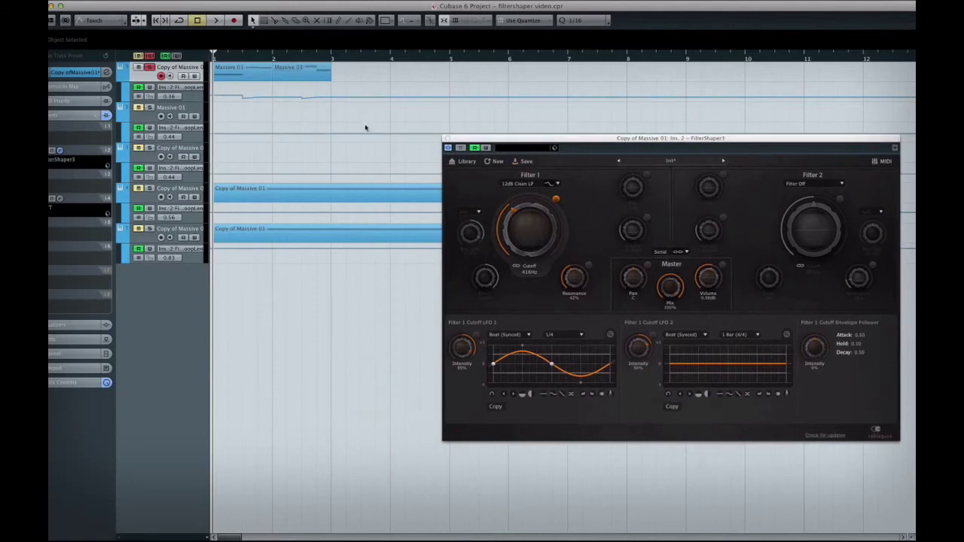
pyautogui.press('space')
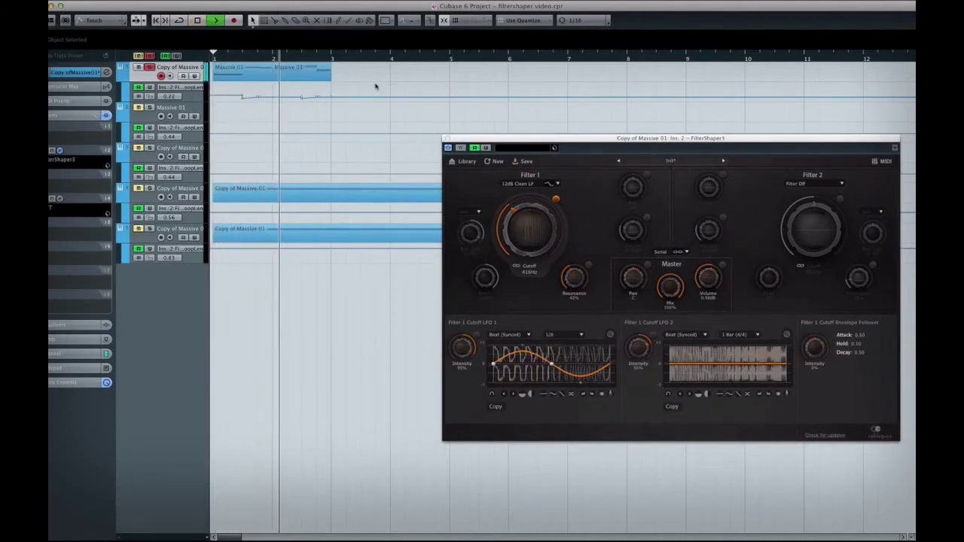
pyautogui.press('space')
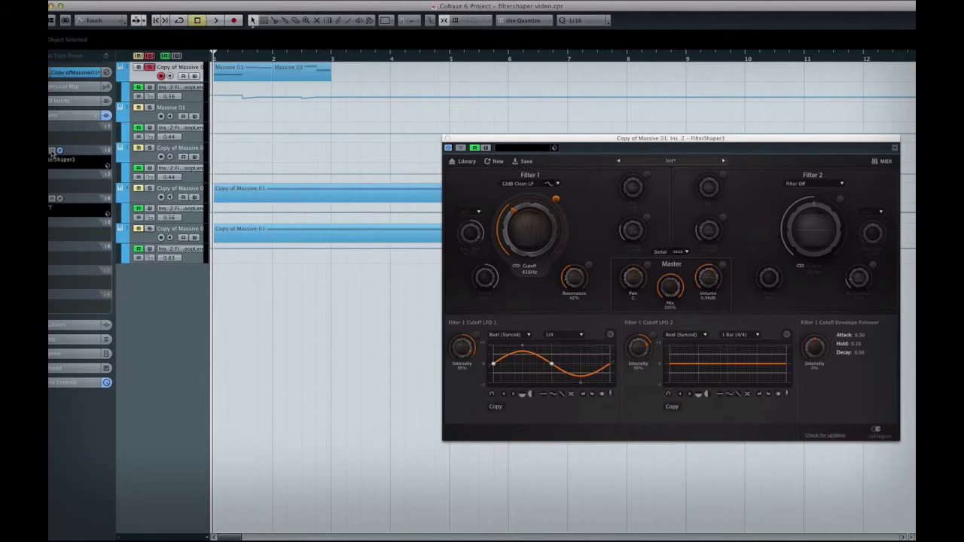
pyautogui.press('space')
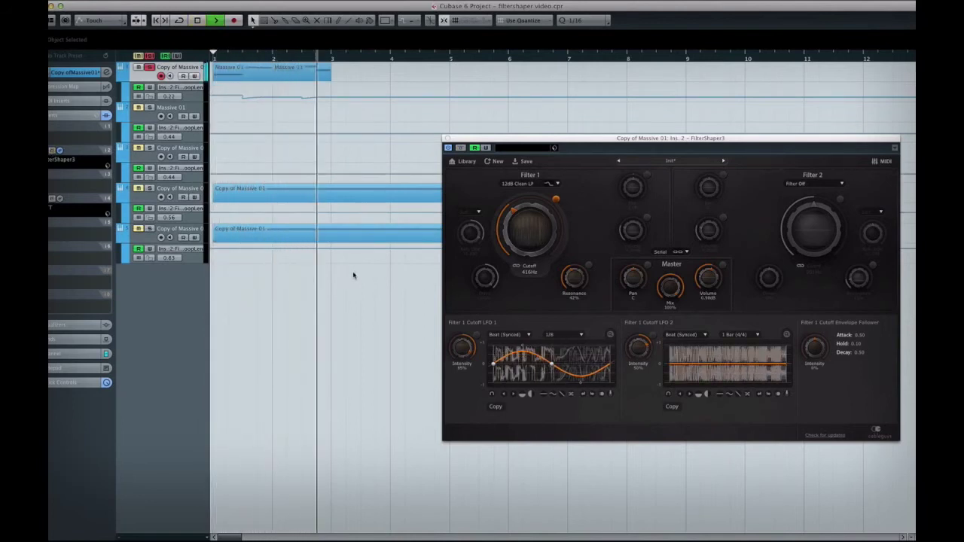
pyautogui.press('space')
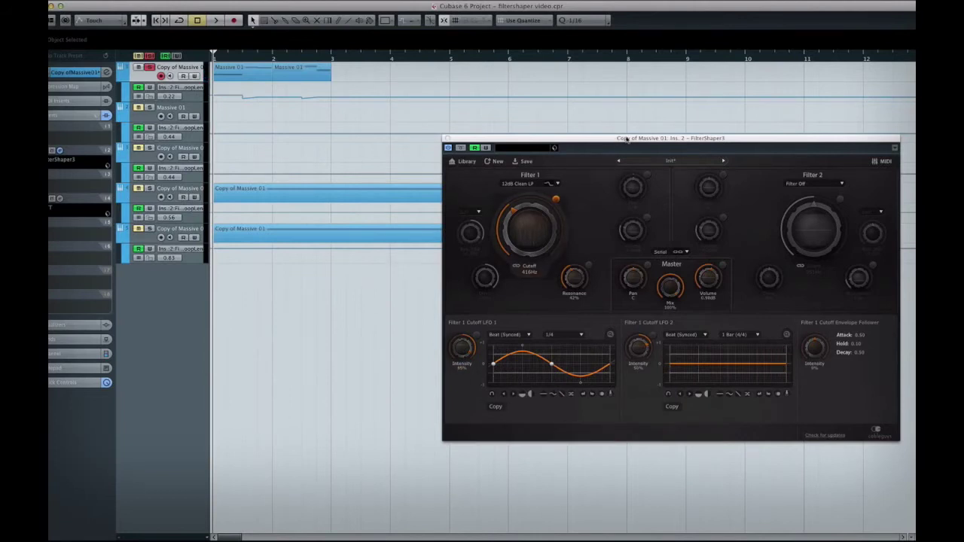
# Keep Filter 1's type on 12dB Clean LP in FilterShaper3
pyautogui.moveTo(628, 139); pyautogui.dragTo(532, 108)
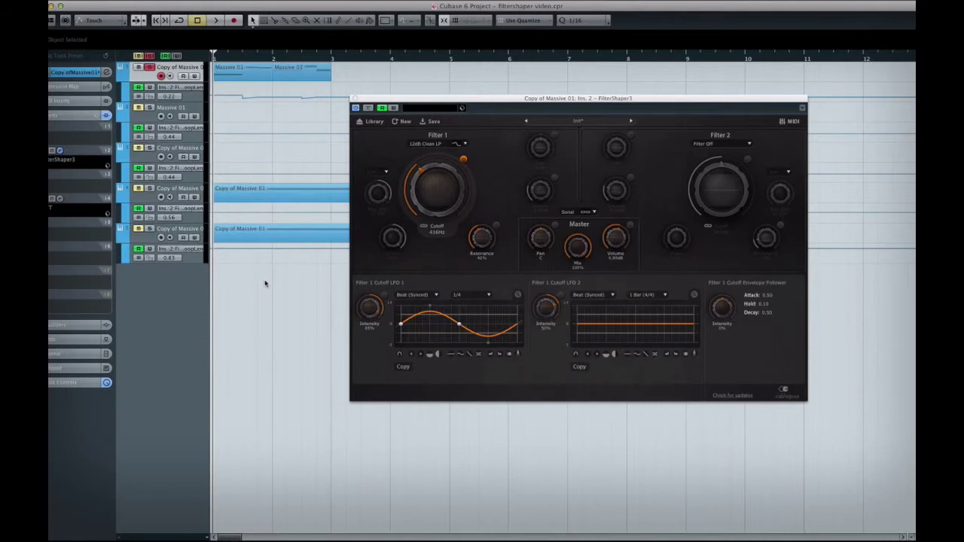
pyautogui.click(464, 143)
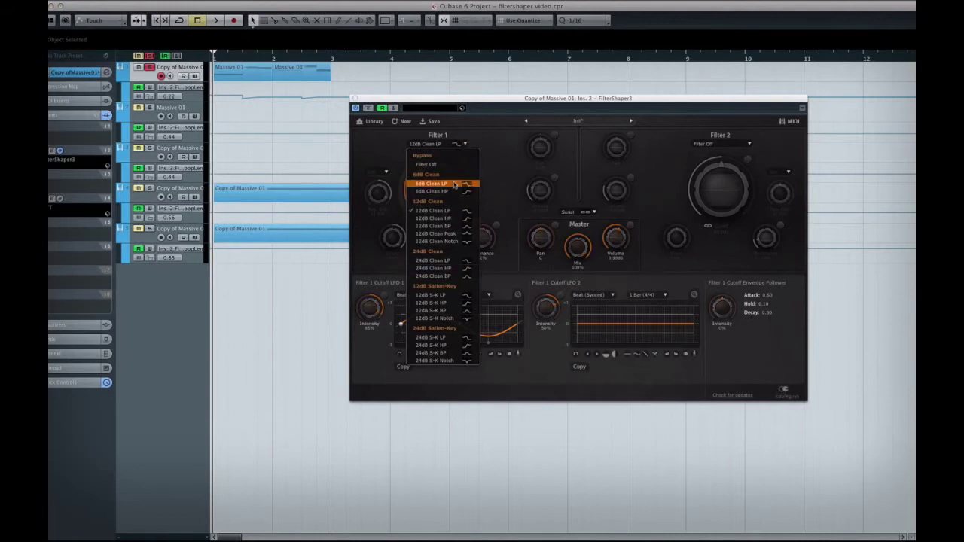
pyautogui.click(461, 134)
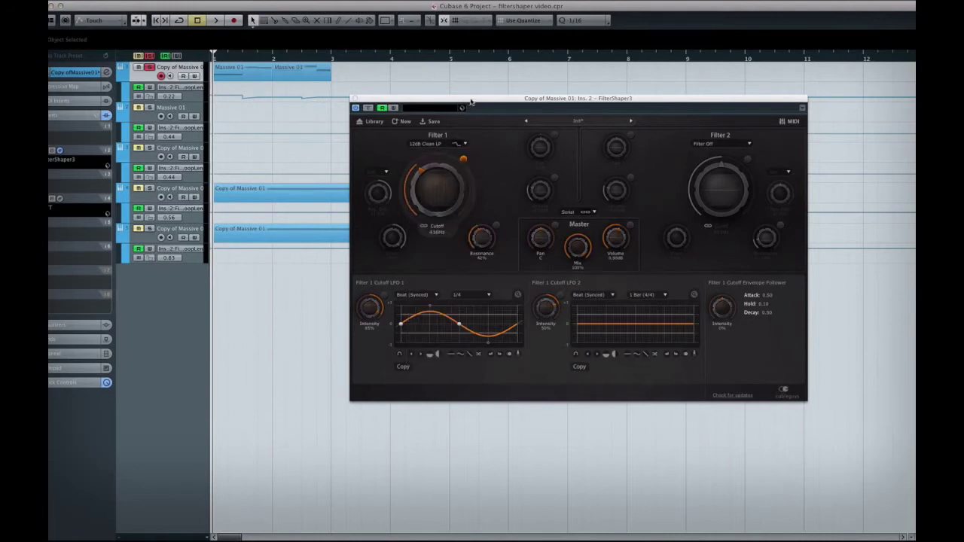
# Disarm Copy of Massive 01, then select and record-arm the Massive 01 track
pyautogui.moveTo(471, 102); pyautogui.dragTo(562, 109)
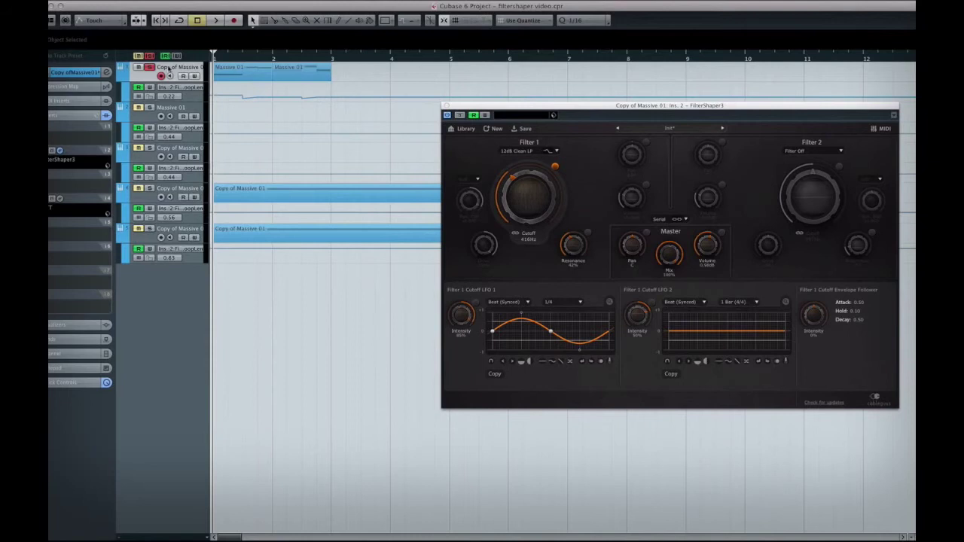
pyautogui.click(169, 70)
pyautogui.click(185, 110)
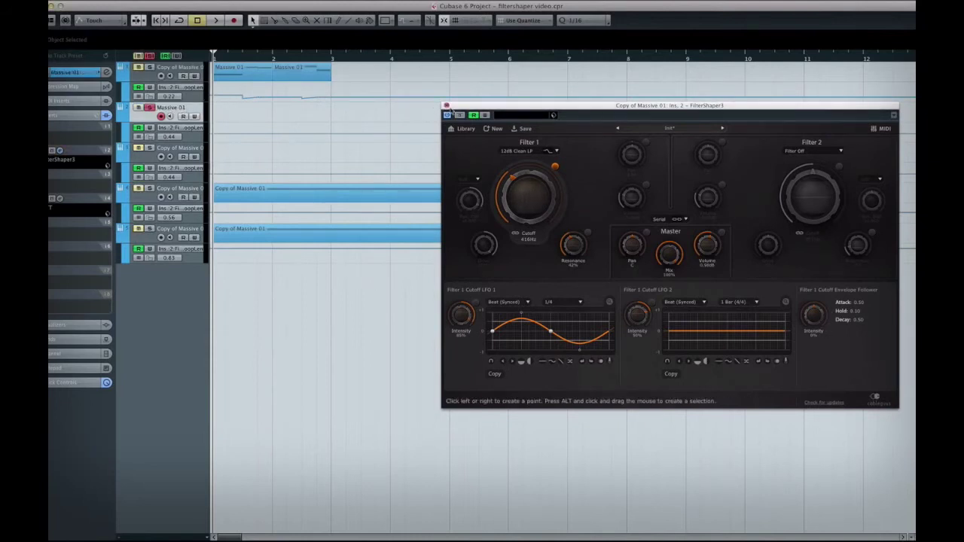
# Close the copy's FilterShaper3, open Massive 01's FilterShaper3 insert and bypass it
pyautogui.click(446, 106)
pyautogui.click(62, 150)
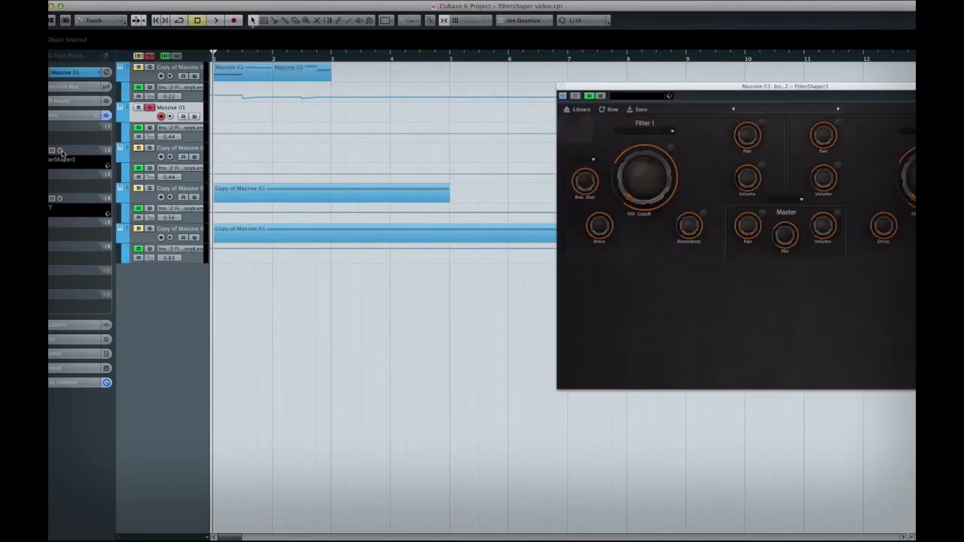
pyautogui.moveTo(766, 88); pyautogui.dragTo(594, 89)
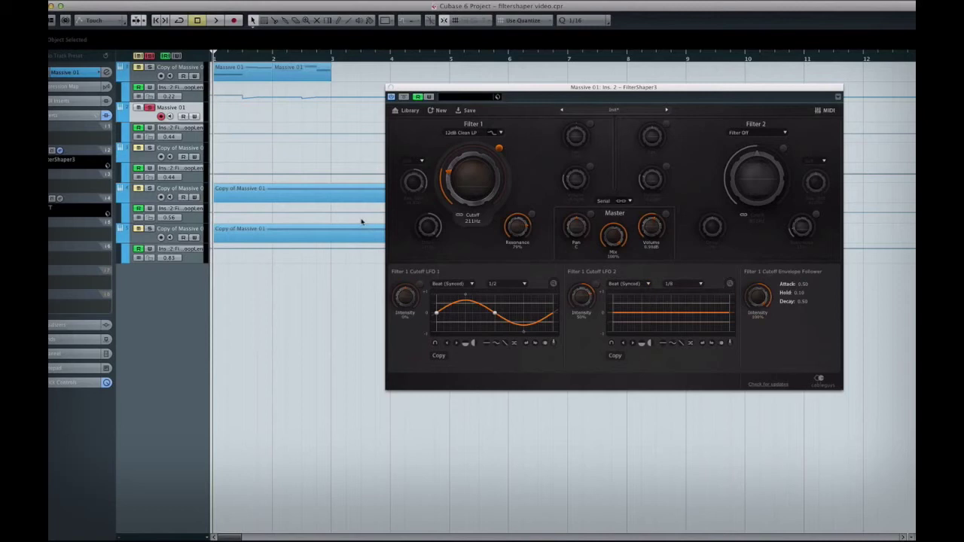
pyautogui.click(52, 152)
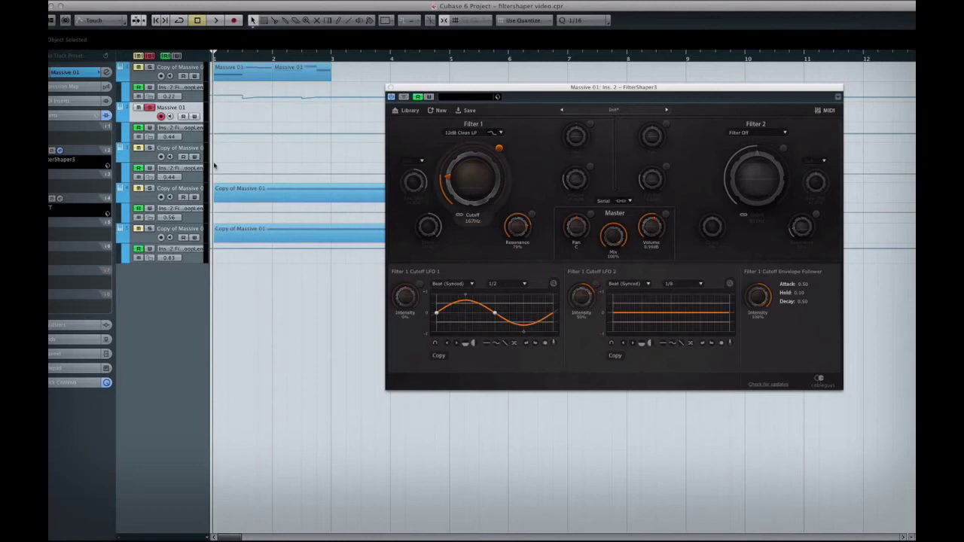
# Disarm Massive 01, then select and arm the third track, another Massive 01 copy
pyautogui.click(150, 109)
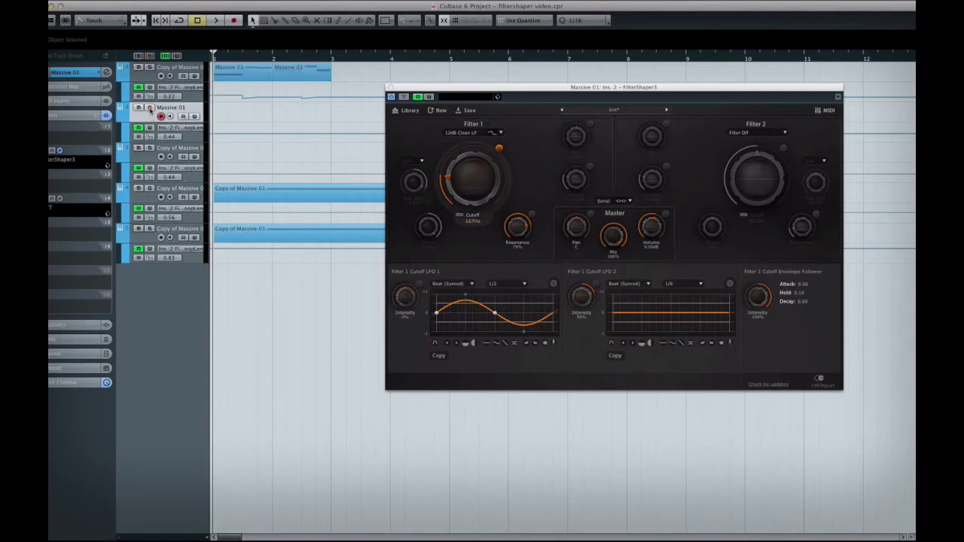
pyautogui.click(149, 148)
pyautogui.click(177, 151)
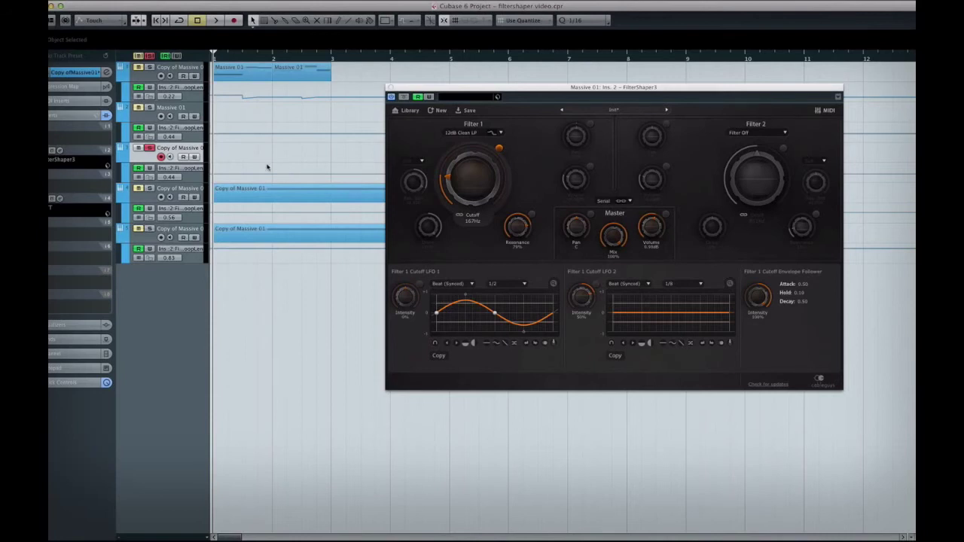
# Close Massive 01's filter and open the third track's FilterShaper3, bypassing it and re-enabling it
pyautogui.click(389, 88)
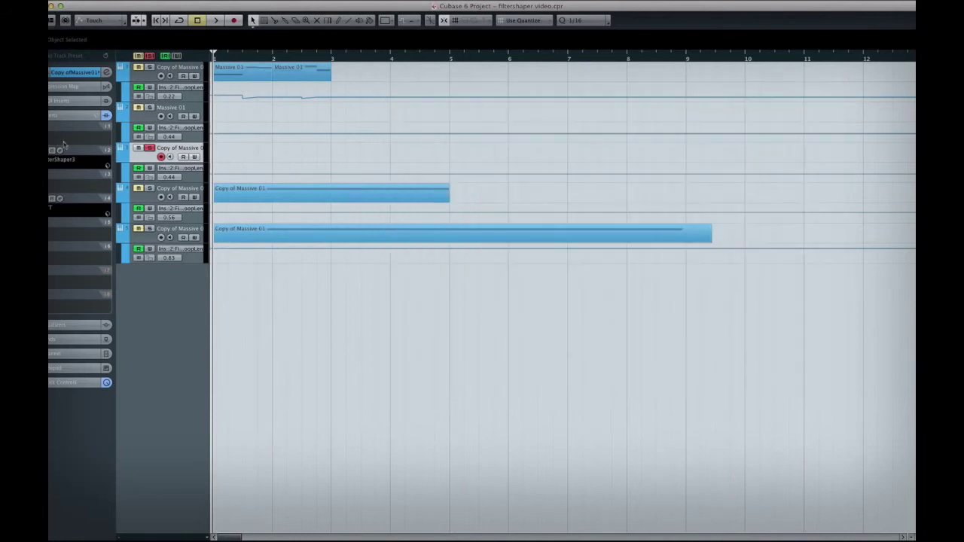
pyautogui.click(60, 151)
pyautogui.moveTo(680, 205); pyautogui.dragTo(634, 192)
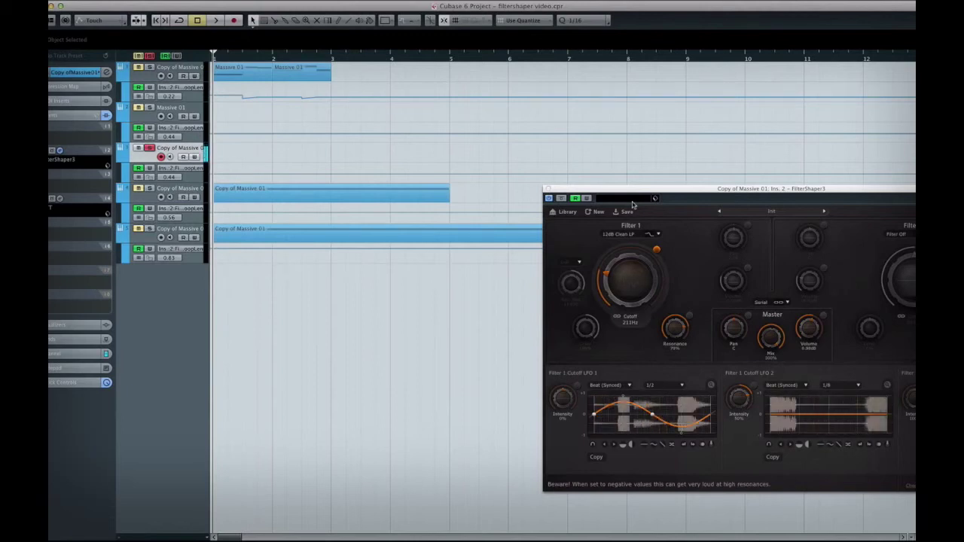
pyautogui.click(51, 152)
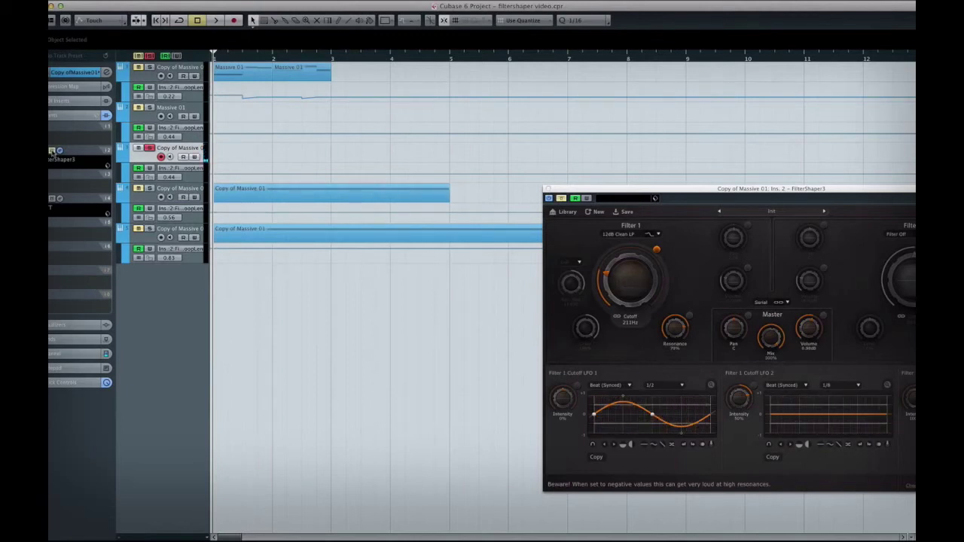
pyautogui.click(52, 152)
# Unsolo the third track, solo the fourth track, and close FilterShaper3
pyautogui.click(151, 148)
pyautogui.click(150, 188)
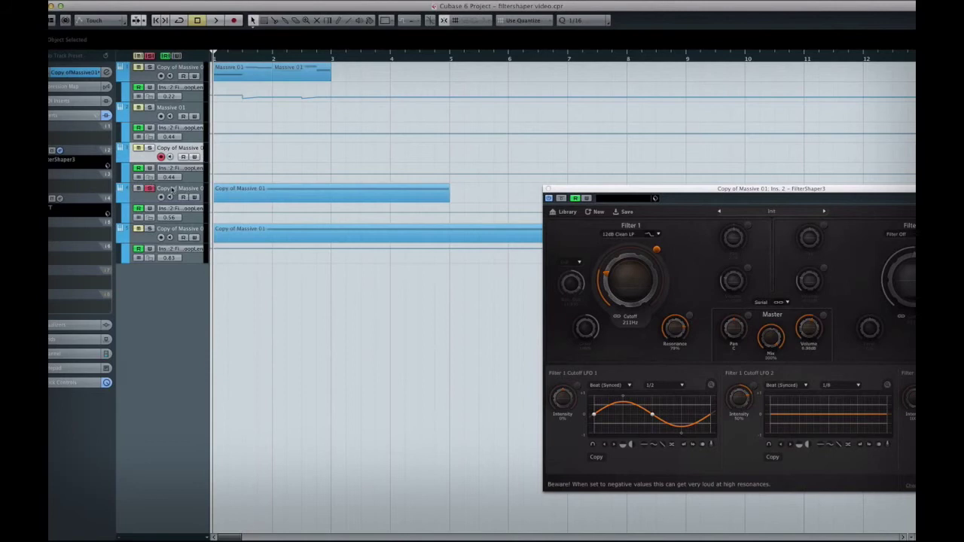
pyautogui.click(548, 188)
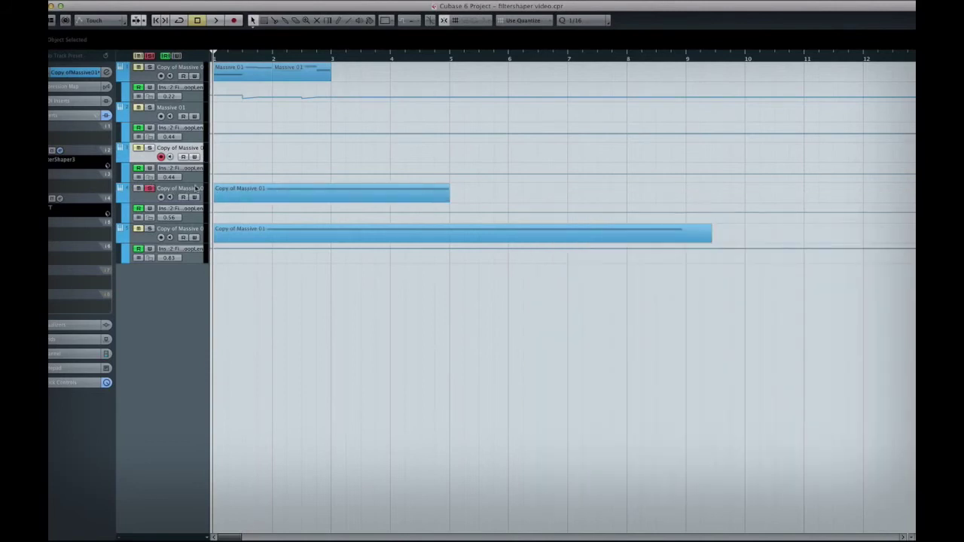
pyautogui.click(201, 190)
# Play the fourth track's FilterShaper3 Volume Sidechain effect, then move to the fifth track
pyautogui.click(60, 152)
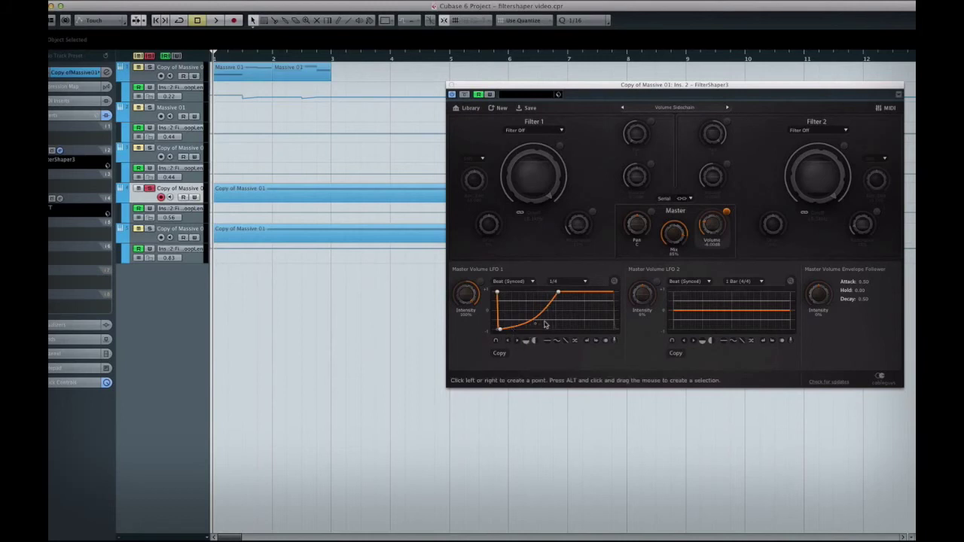
pyautogui.press('space')
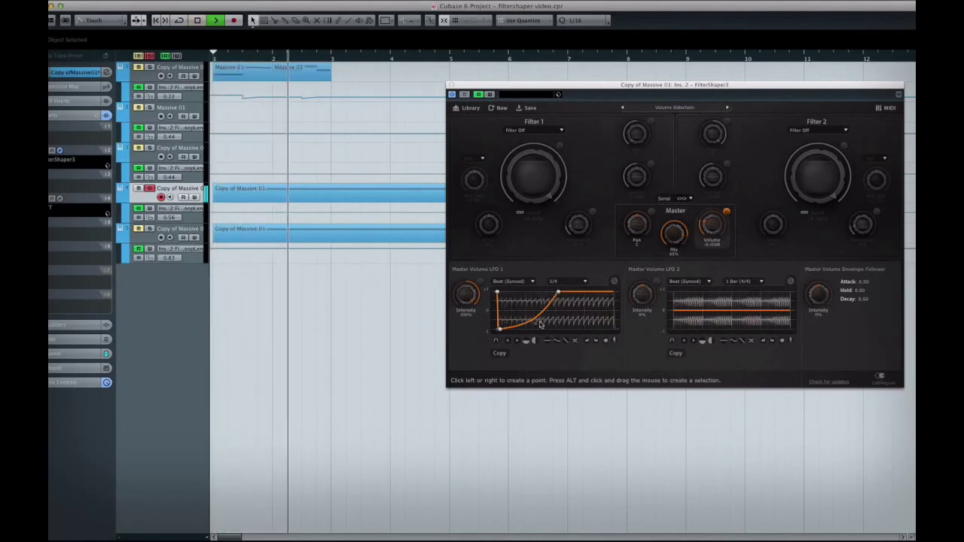
pyautogui.press('space')
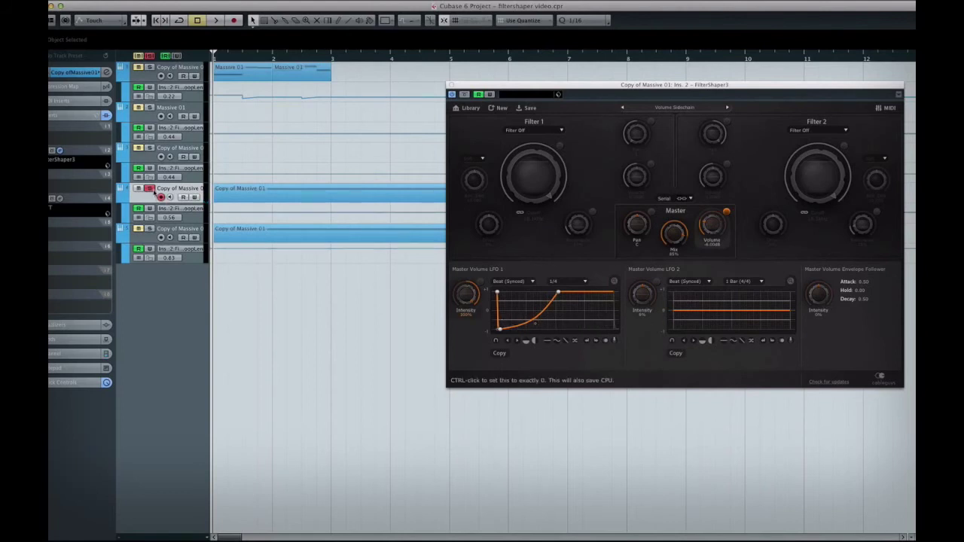
pyautogui.press('Down')
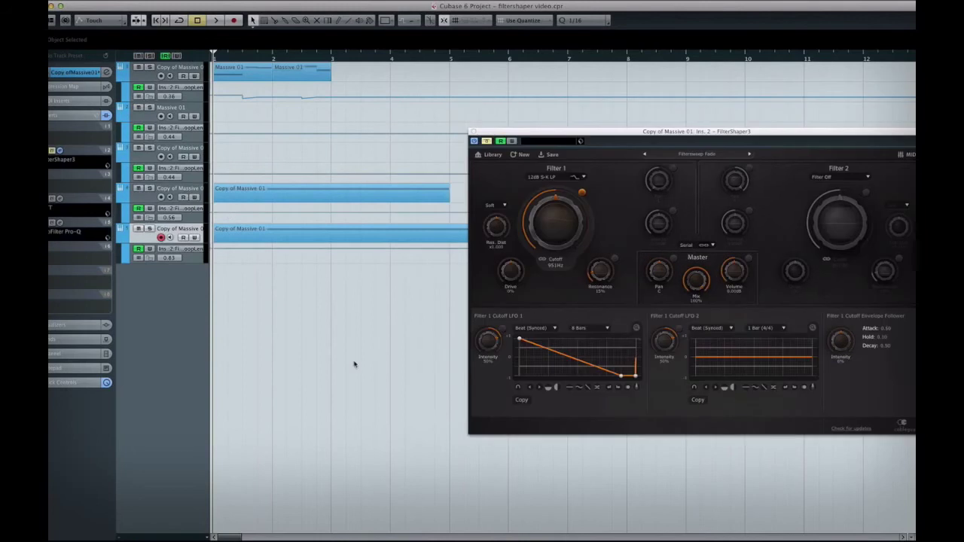
# Solo the fifth track and play its Filtersweep Fade sweep from the start, then stop
pyautogui.click(149, 228)
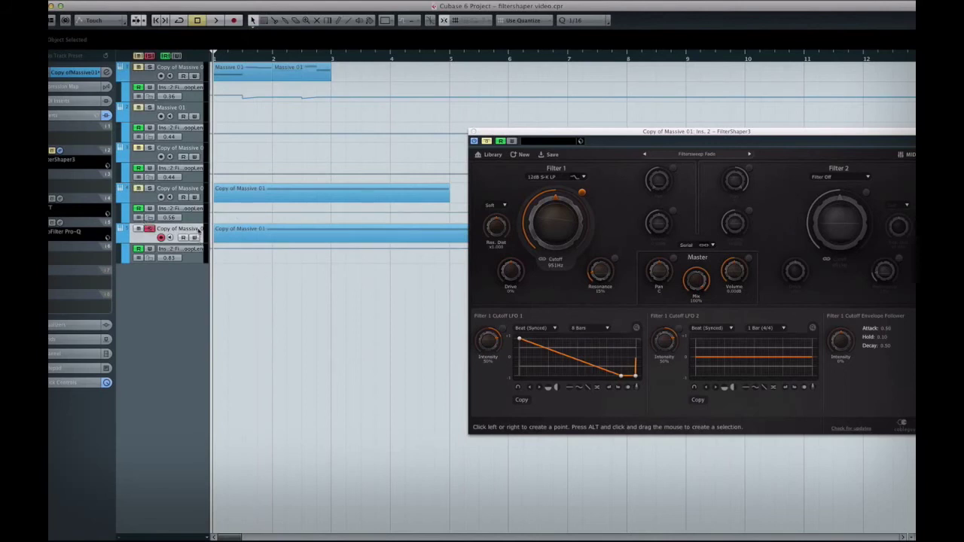
pyautogui.press('space')
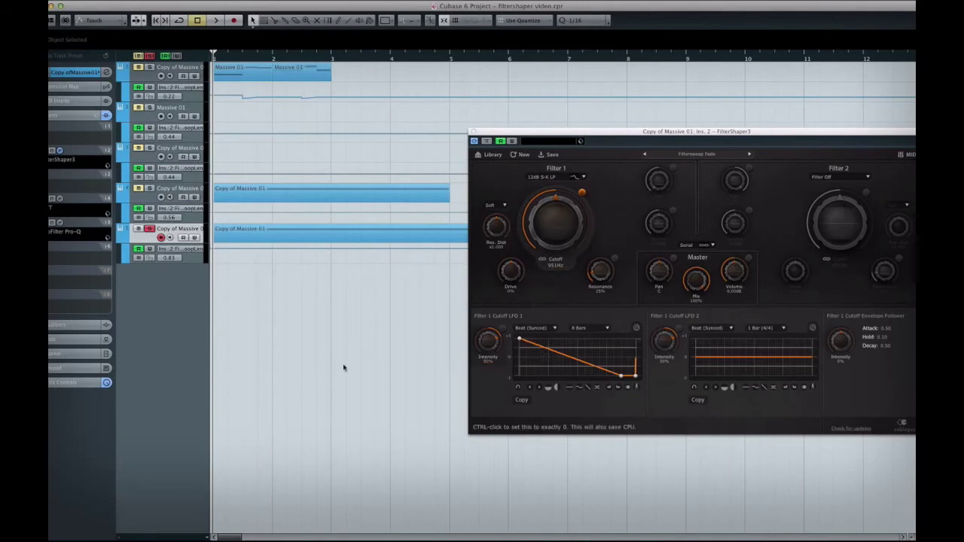
pyautogui.press('space')
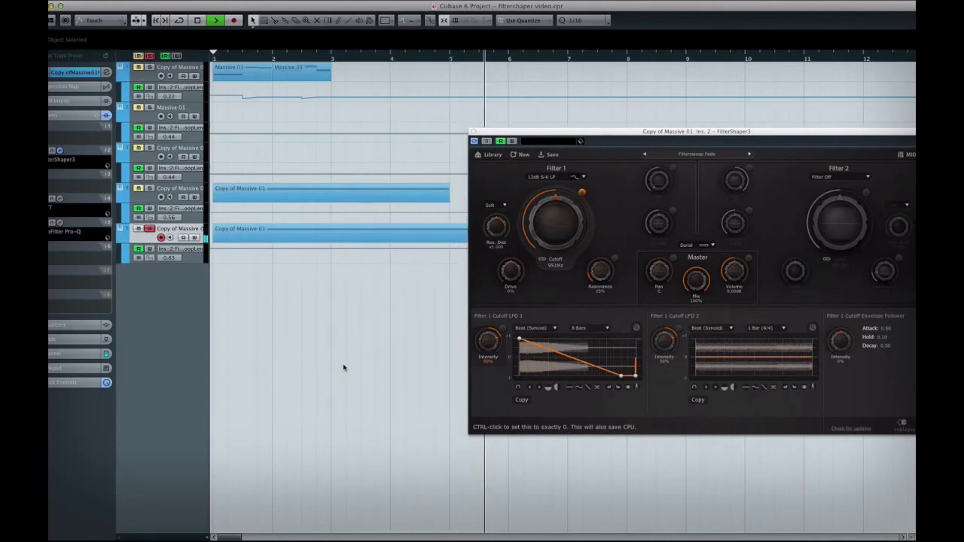
pyautogui.press('space')
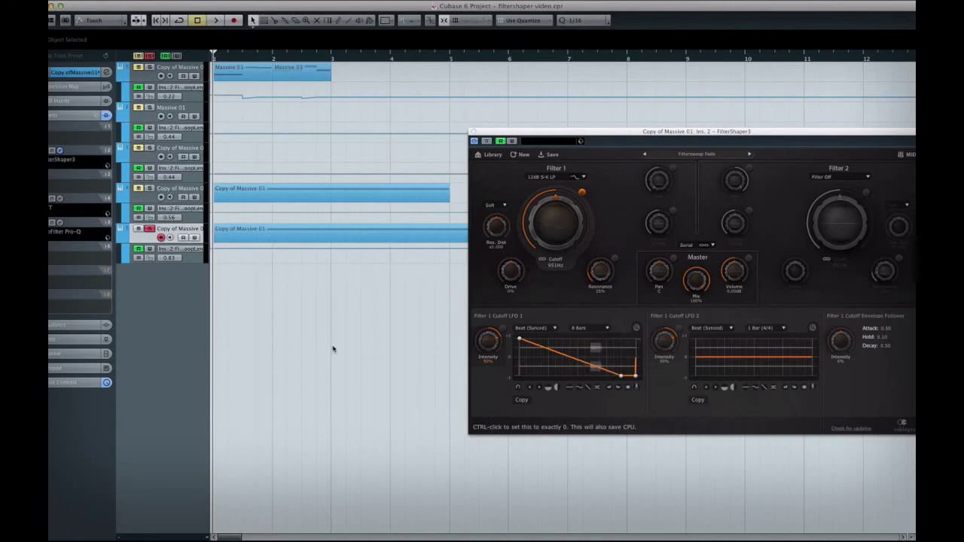
# Open FilterShaper3's preset library and page forward and back through the presets
pyautogui.click(493, 154)
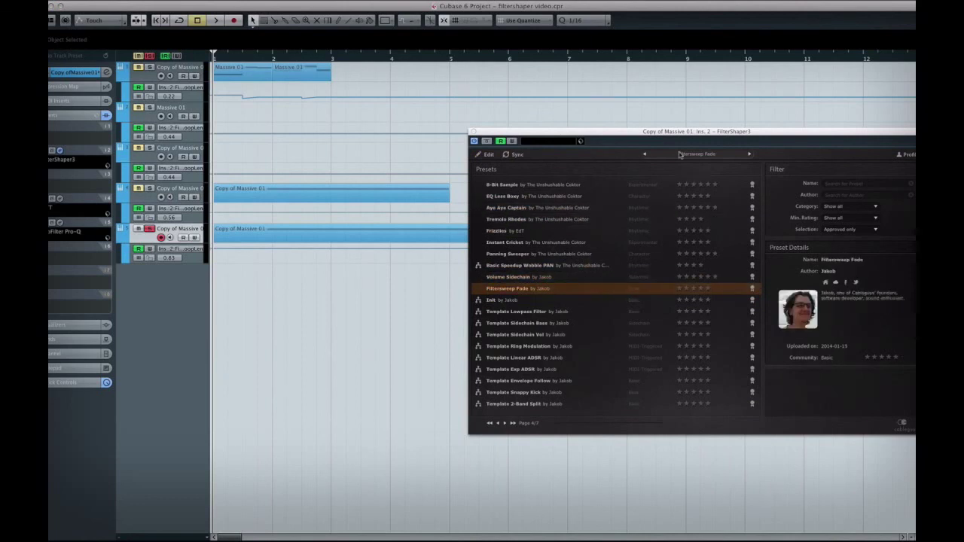
pyautogui.moveTo(698, 133); pyautogui.dragTo(603, 128)
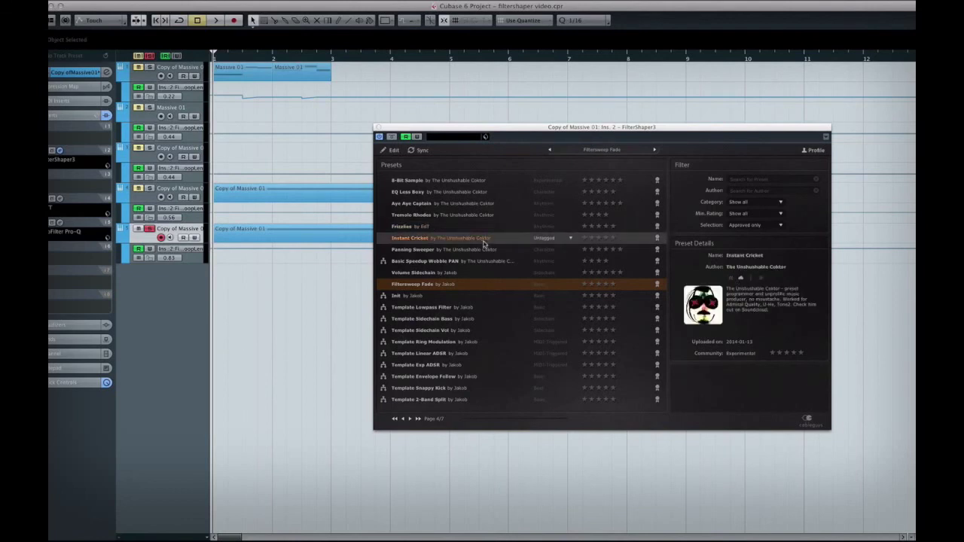
pyautogui.click(409, 420)
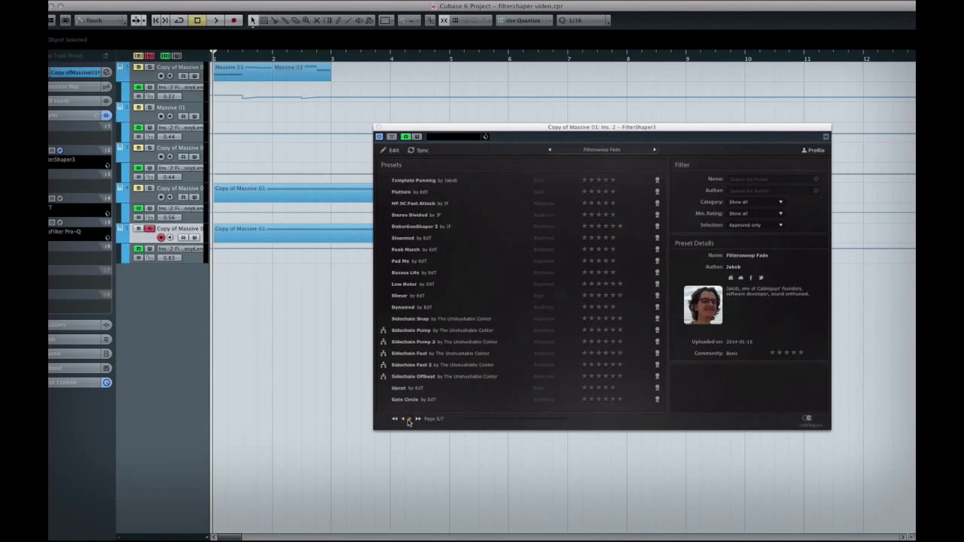
pyautogui.click(404, 419)
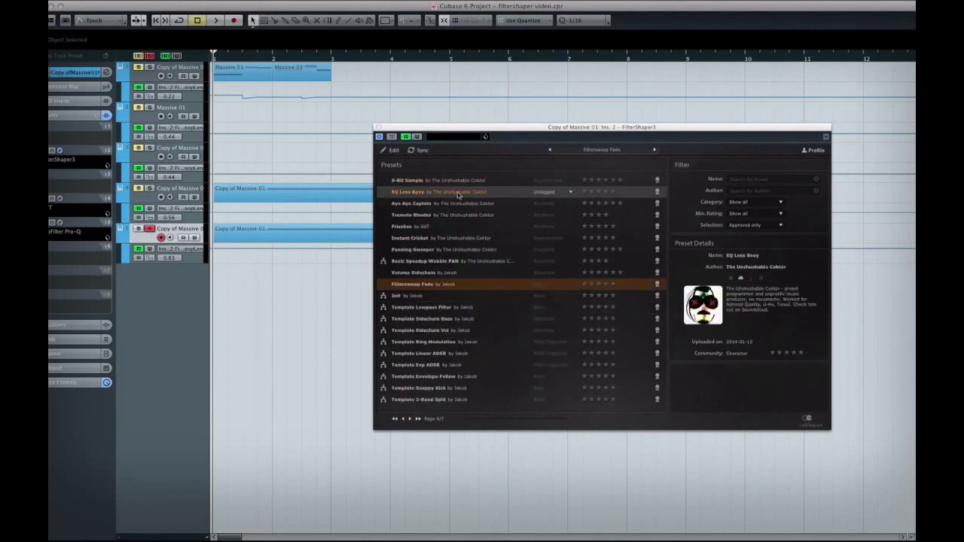
# Audition the Tremolo Rhodes preset, then load Instant Cricket during playback
pyautogui.click(453, 217)
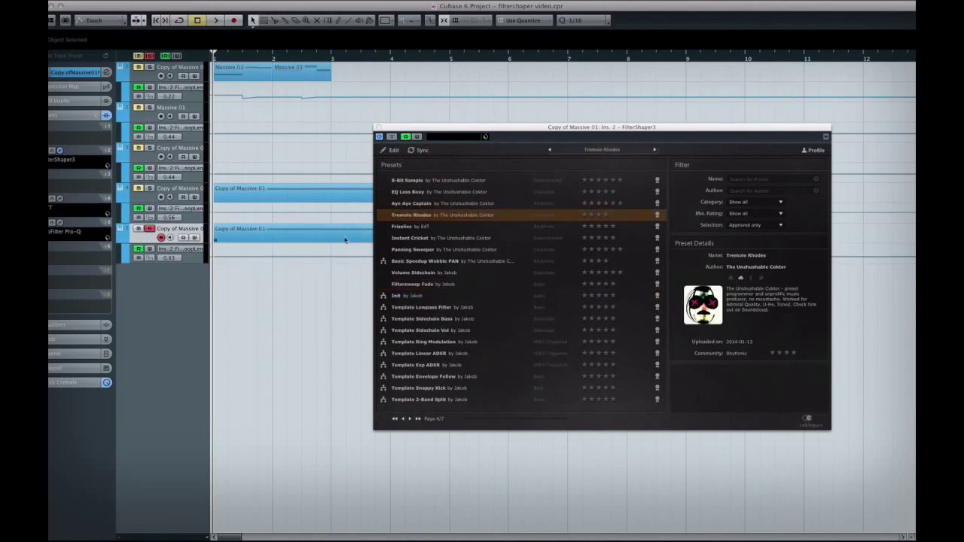
pyautogui.press('space')
pyautogui.click(449, 240)
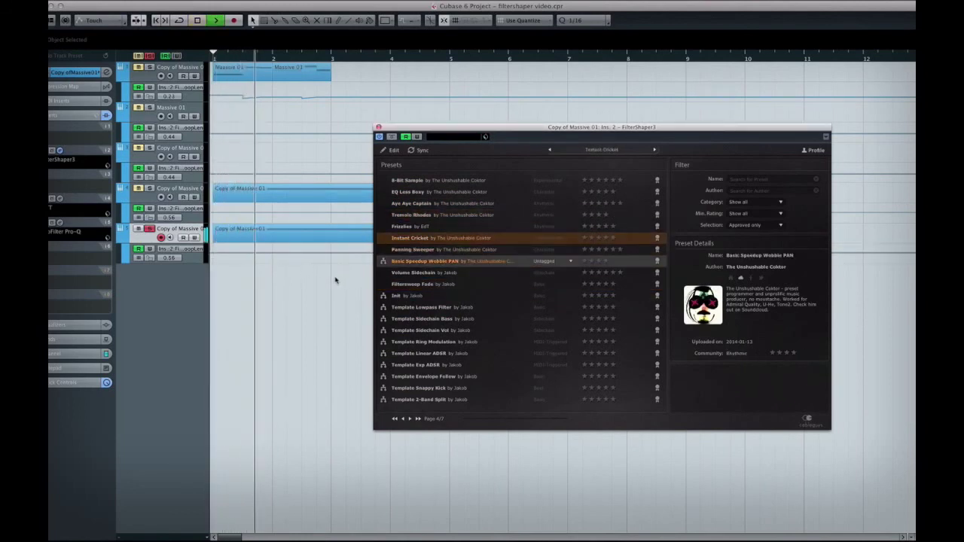
pyautogui.press('space')
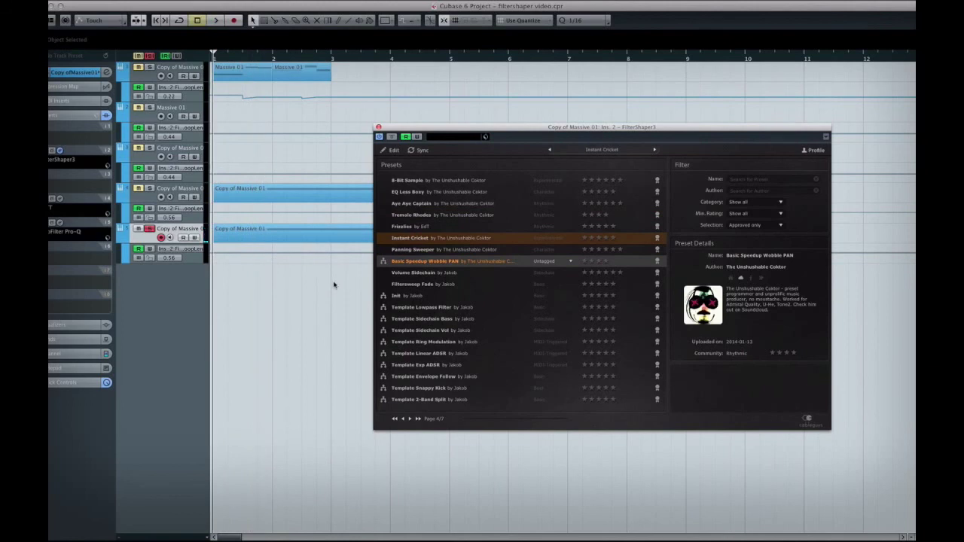